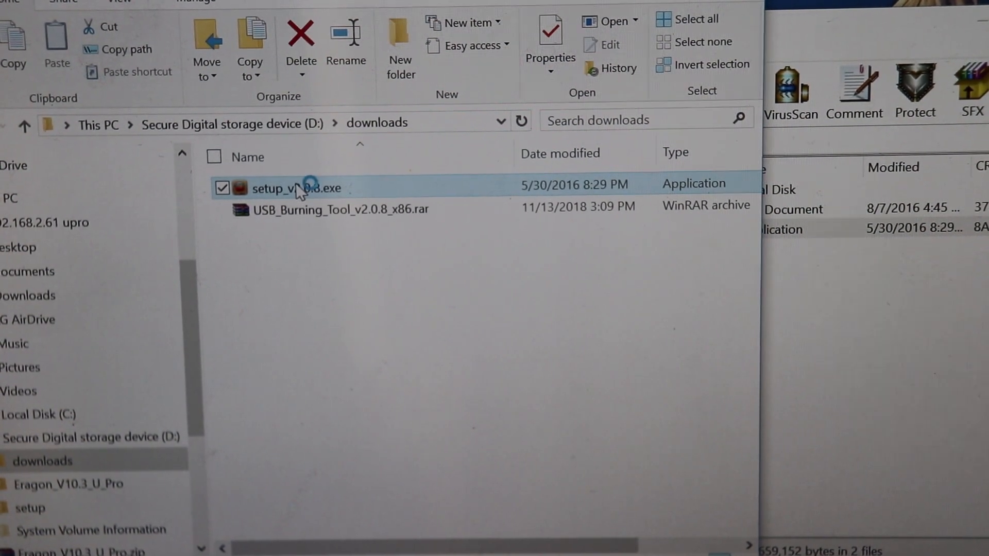
Launch the setup_v2.0.8.exe installer from File Explorer
double_click(295, 183)
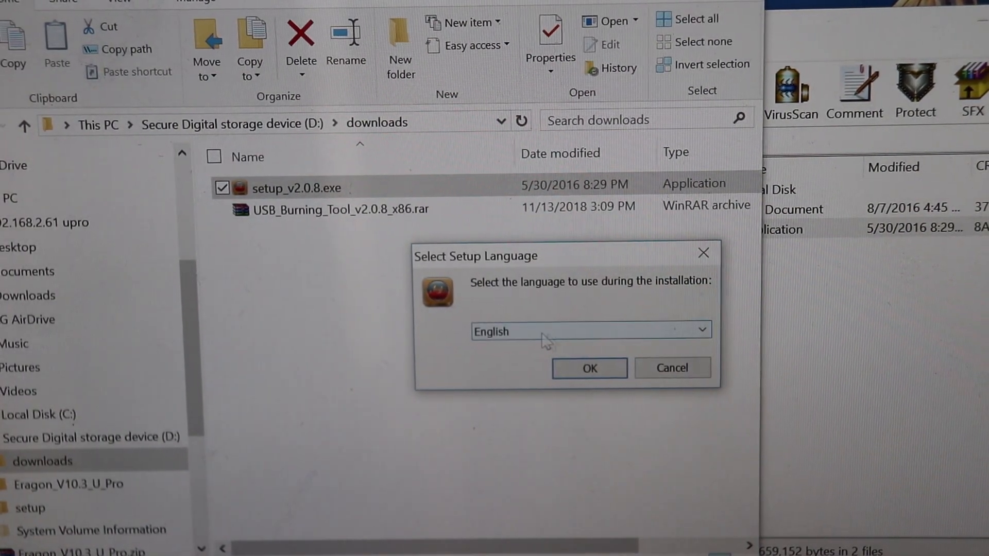
Install USB Burning Tool in English with default location, start menu folder and desktop icon
left_click(592, 373)
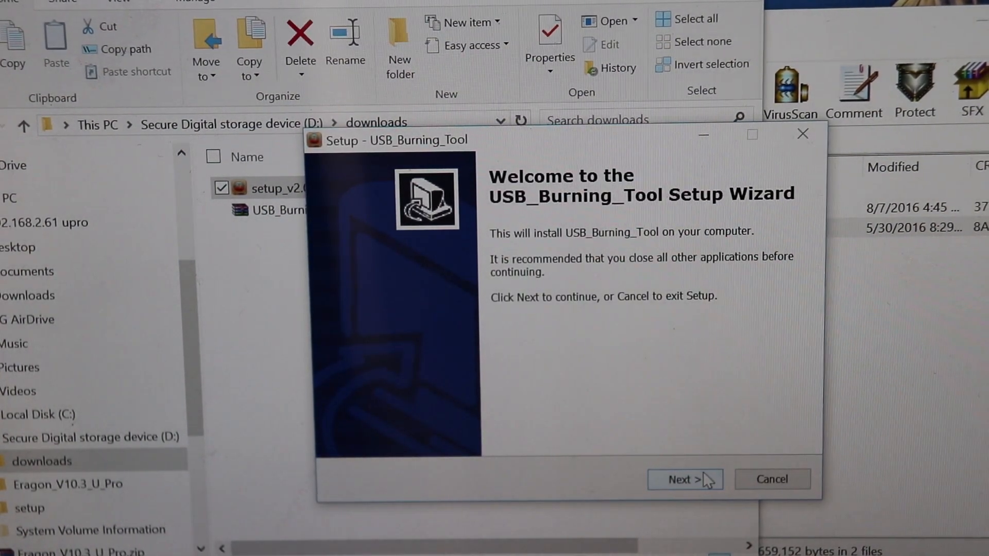
left_click(686, 479)
left_click(685, 479)
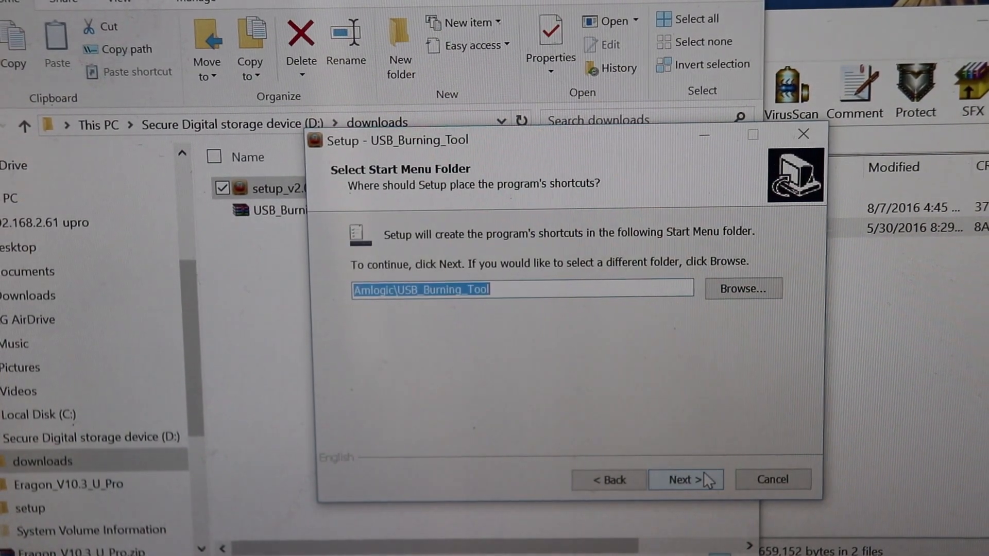
left_click(685, 479)
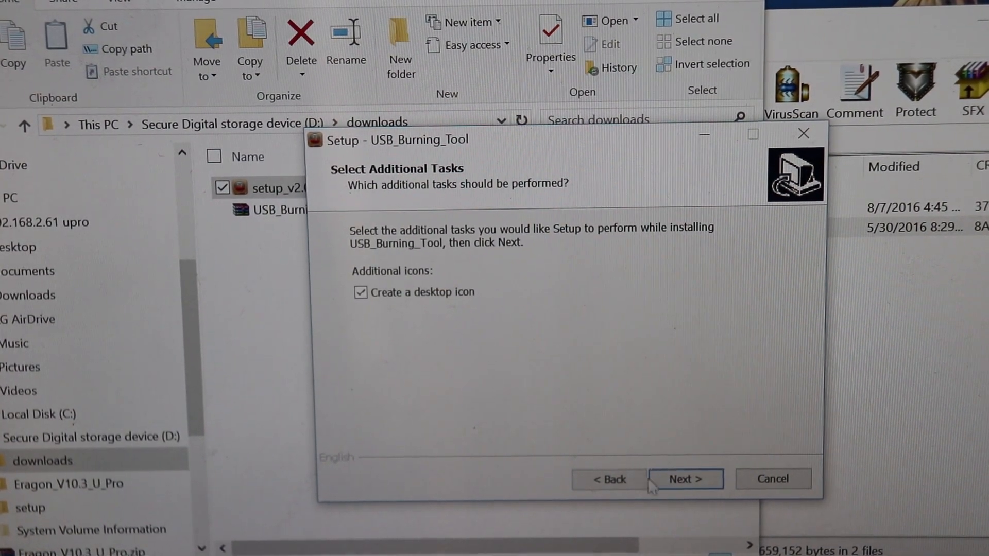
left_click(676, 480)
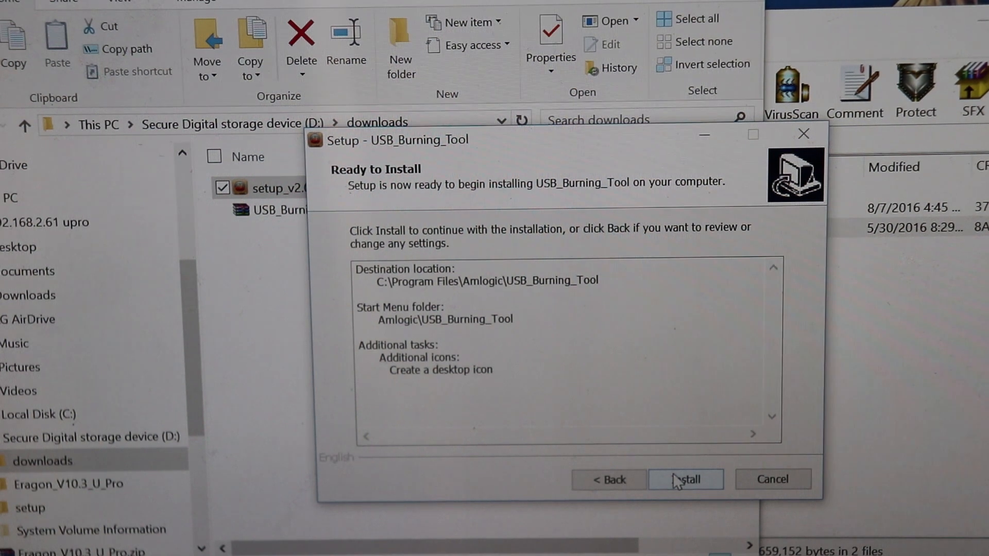
left_click(676, 479)
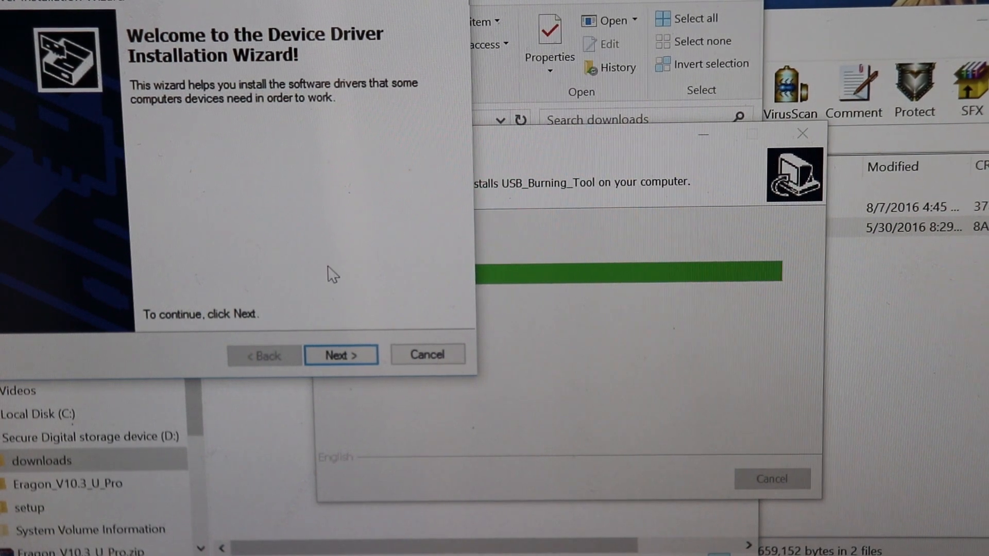
Install the libusb-win32 USB device drivers and finish the driver wizard
left_click(354, 357)
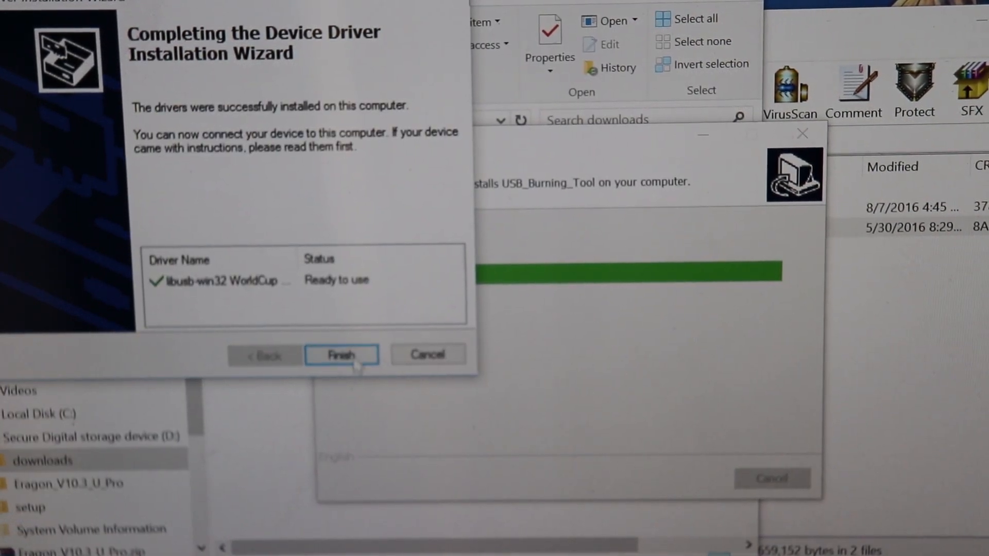
left_click(355, 357)
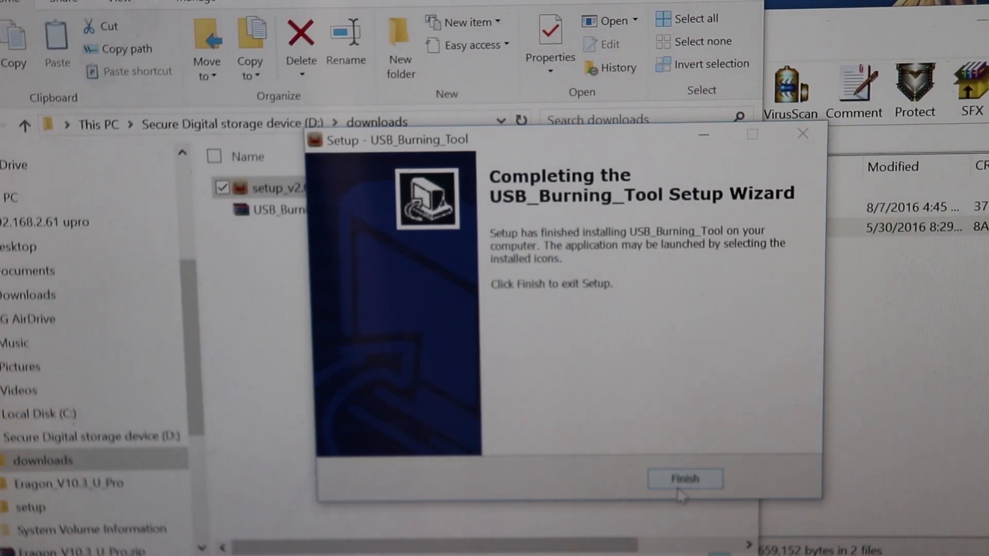
Finish the setup wizard and launch USB Burning Tool from its desktop shortcut
left_click(684, 480)
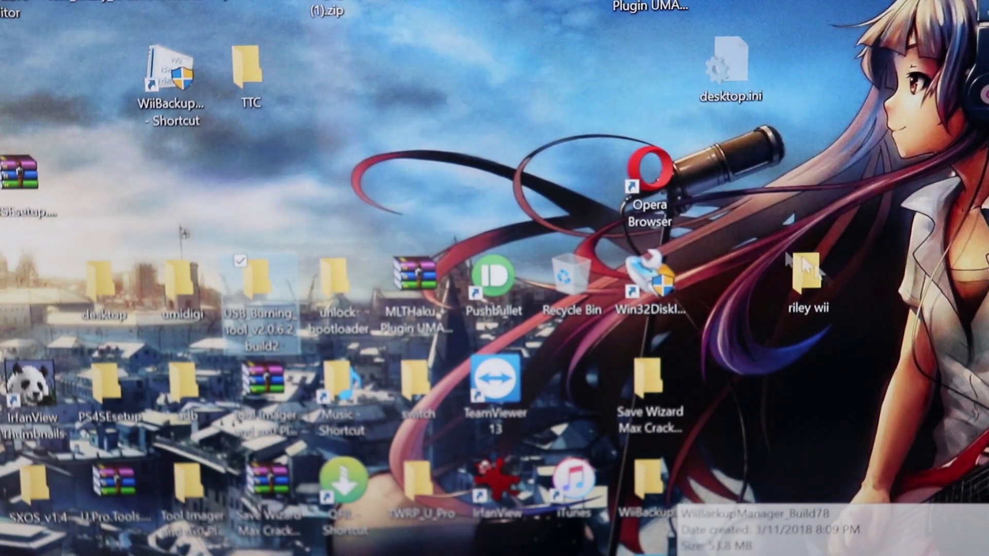
left_click(182, 232)
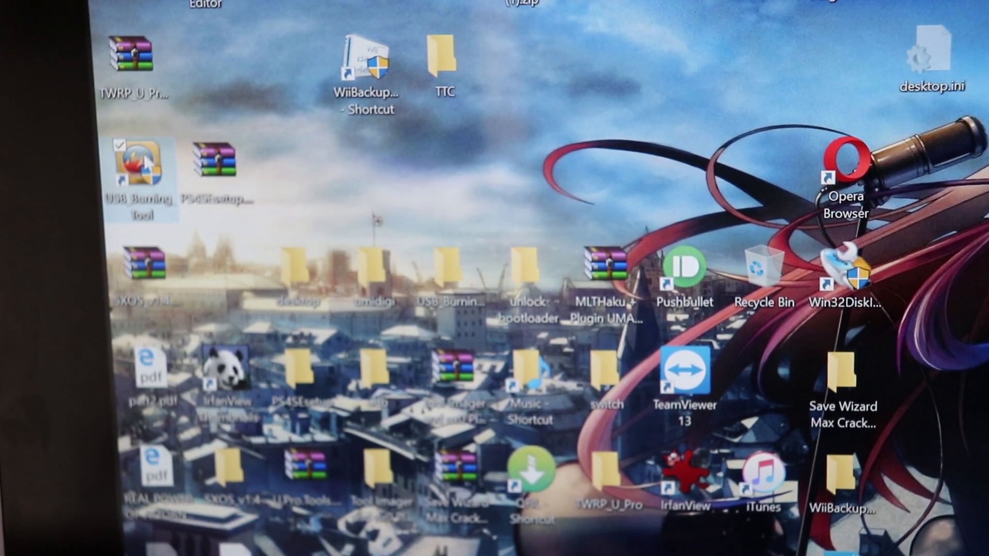
double_click(143, 162)
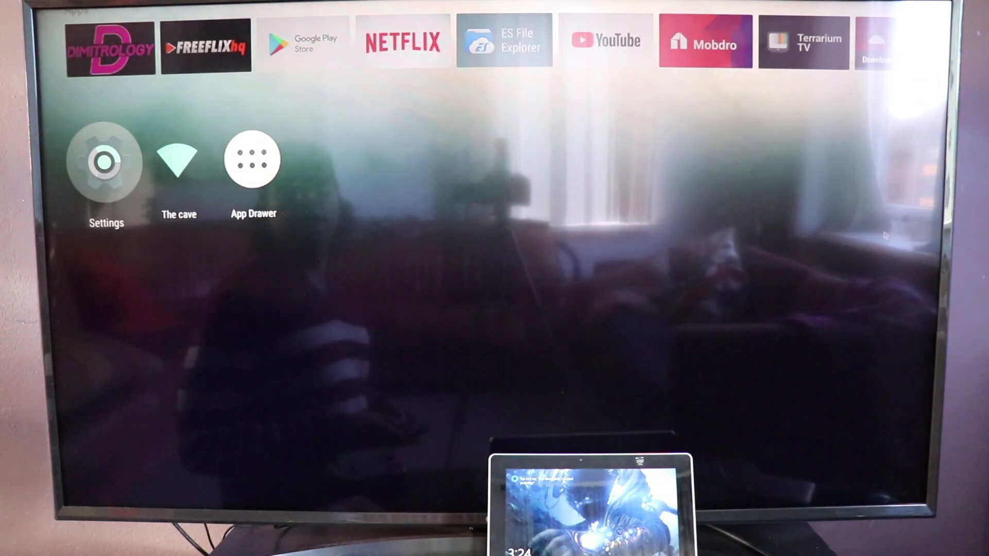
Navigate from the home screen into Settings and open the About page
key("Right")
key("Right")
key("Left")
key("Left")
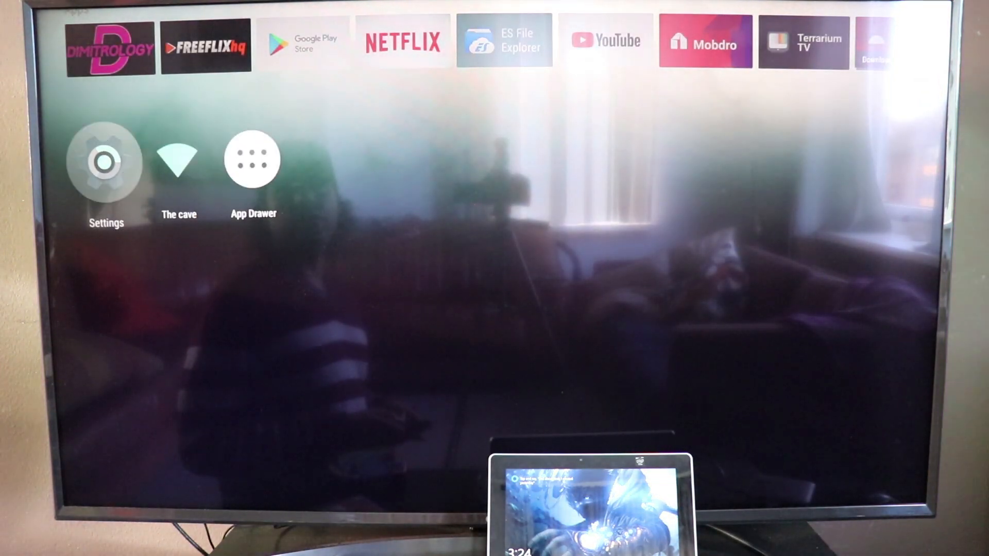
key("Return")
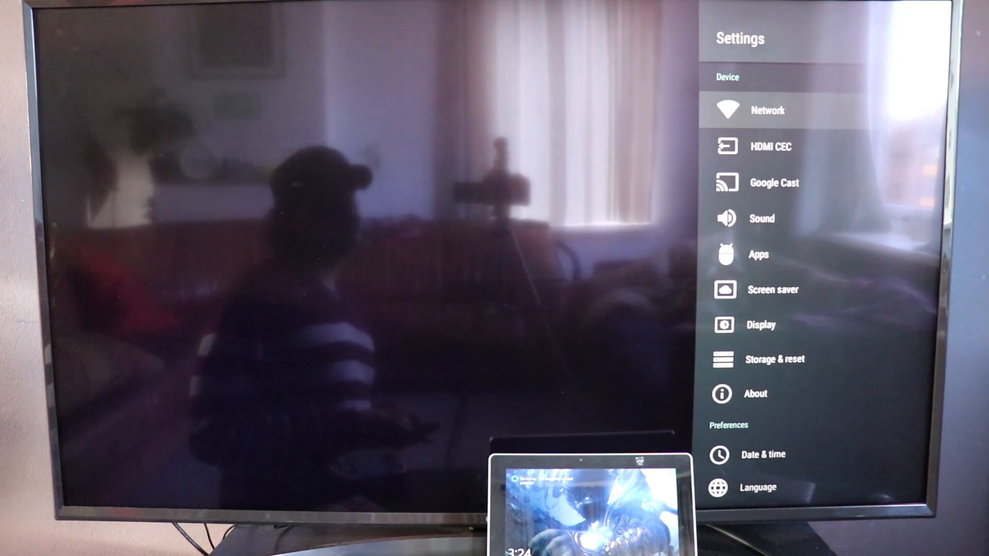
key("Down")
key("Down")
key("Down")
key("Down")
key("Down")
key("Down")
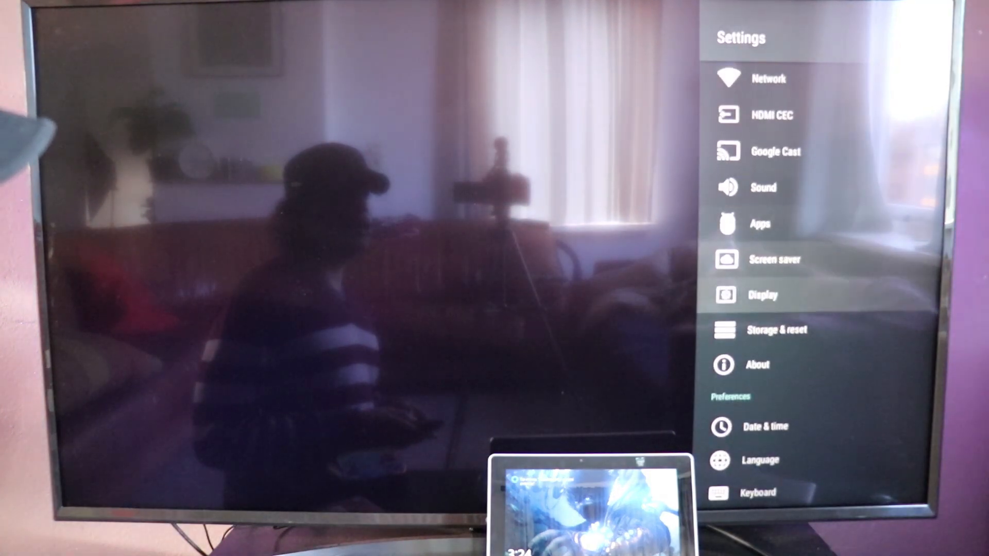
key("Down")
key("Down")
key("Down")
key("Down")
key("Up")
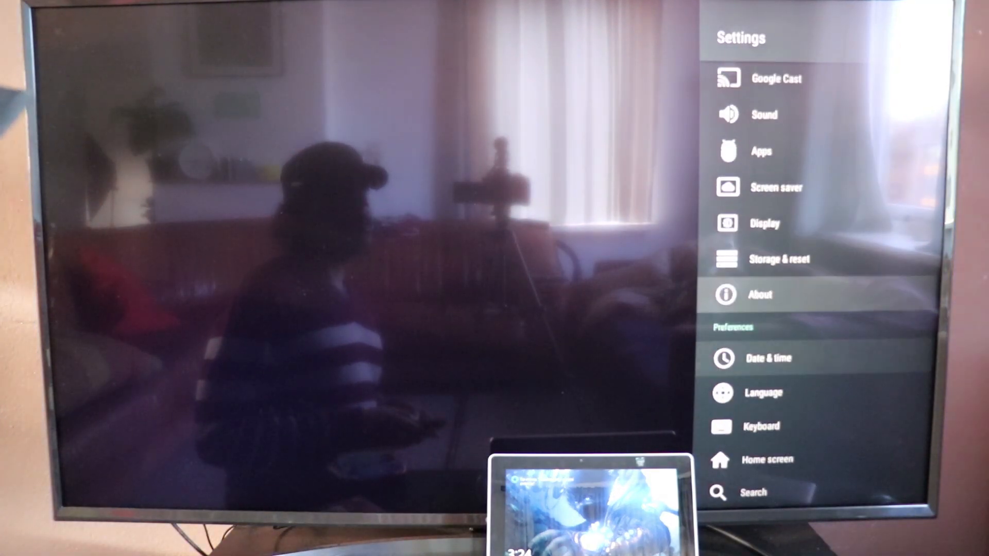
key("Return")
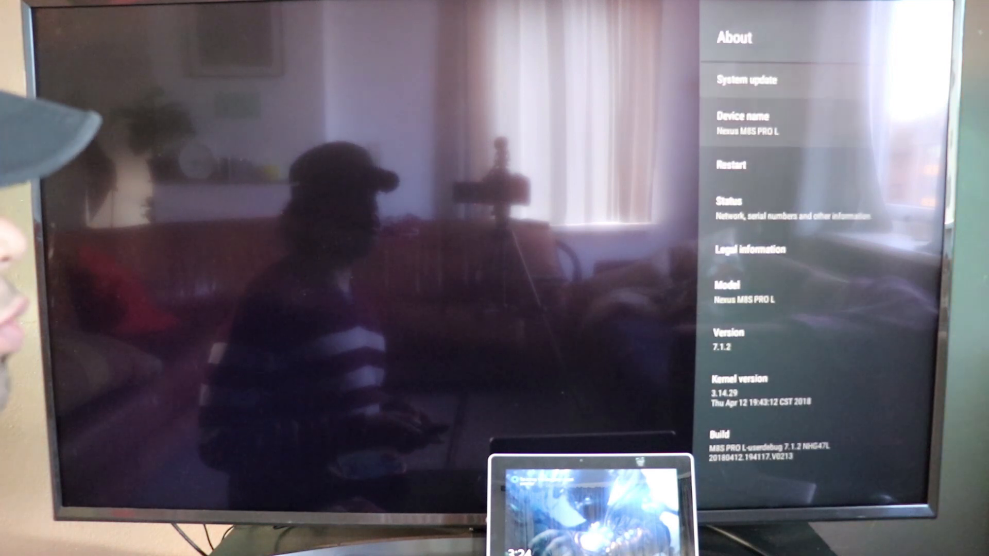
Tap the Build entry until developer mode is confirmed already enabled, then go back
key("Down")
key("Down")
key("Down")
key("Down")
key("Down")
key("Down")
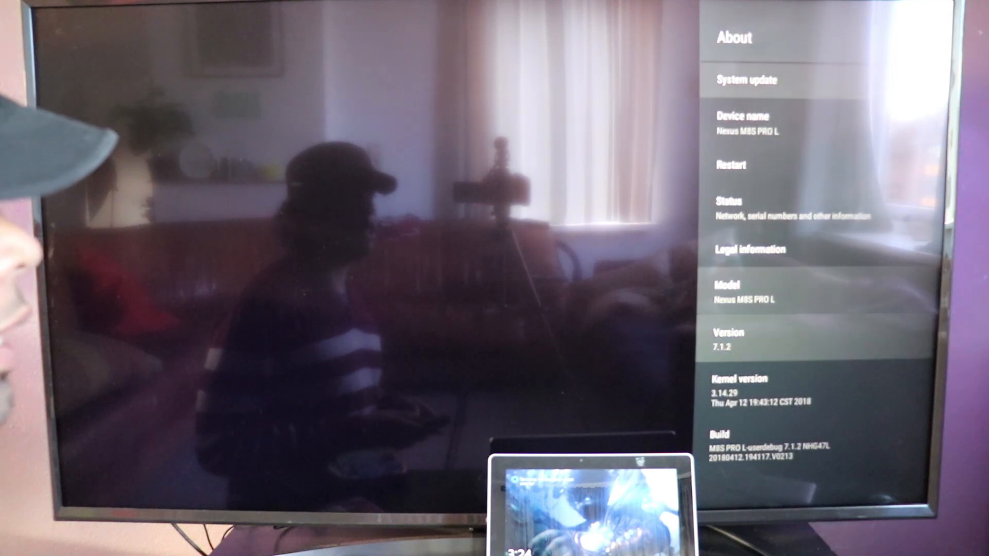
key("Down")
key("Down")
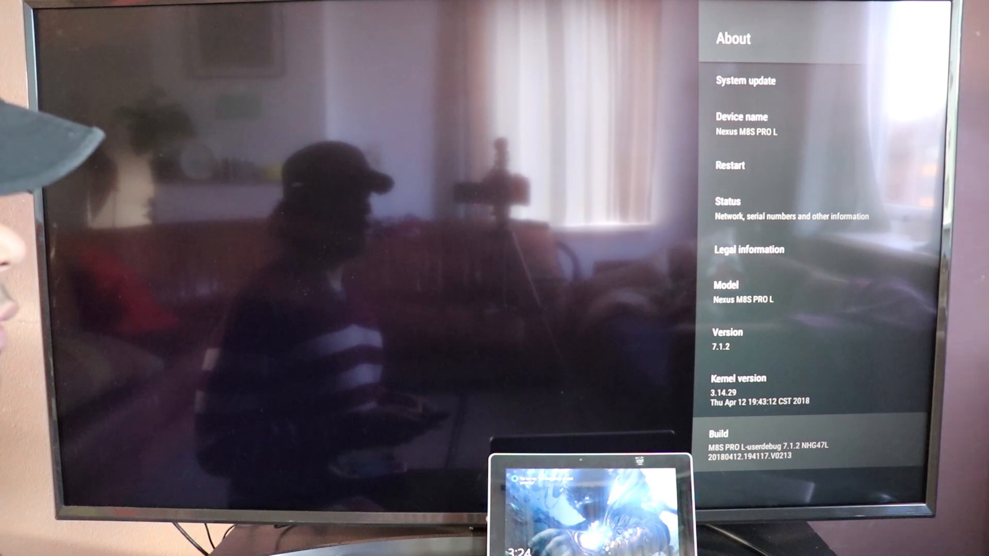
left_click(804, 444)
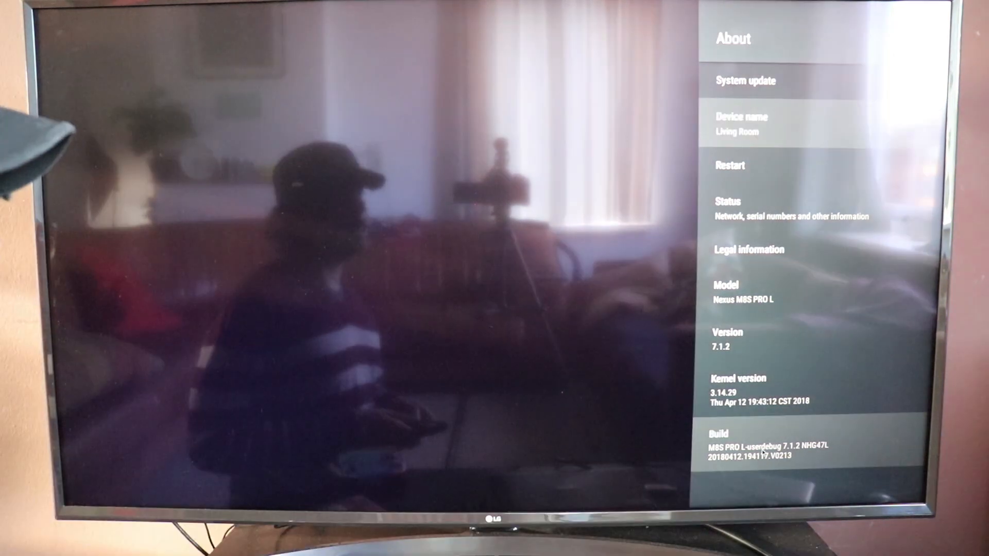
left_click(765, 452)
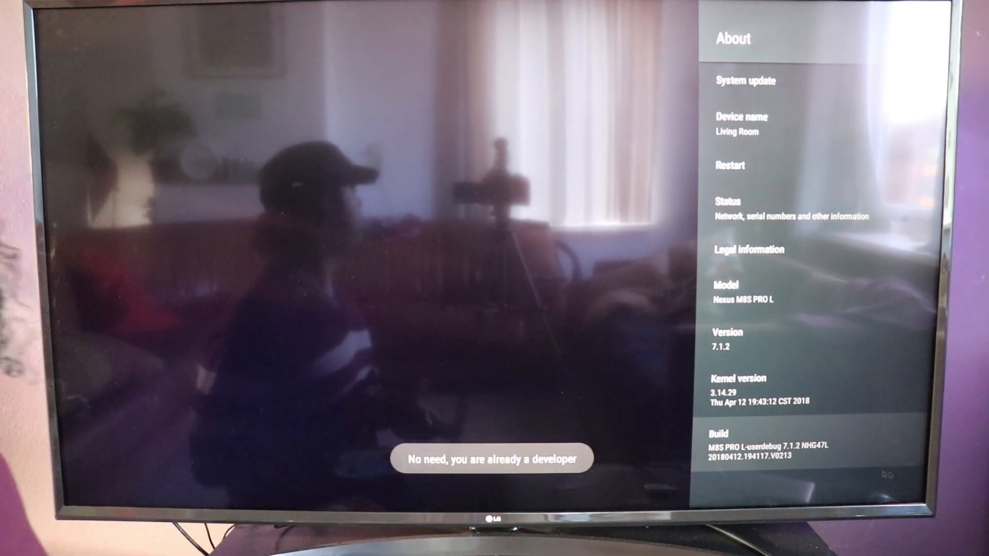
left_click(731, 361)
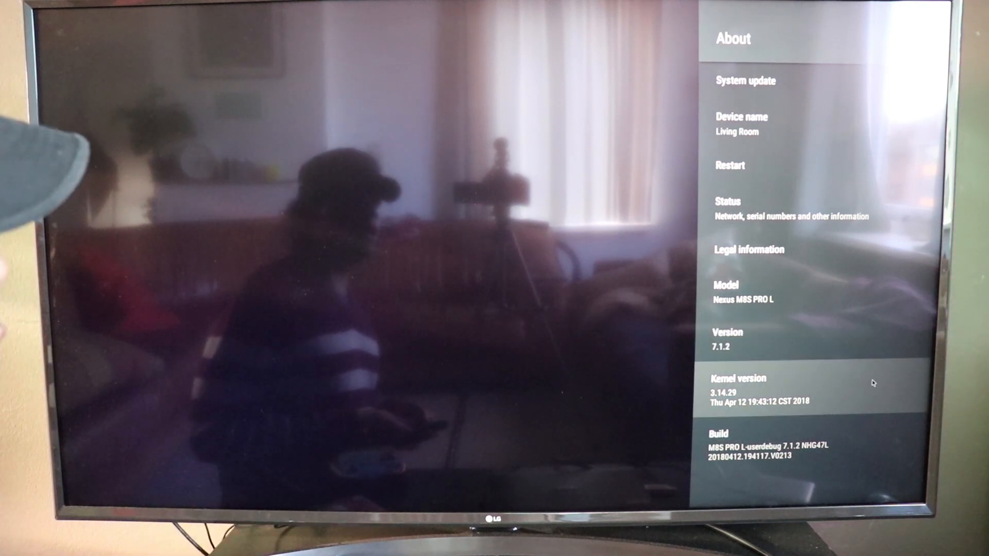
key("Escape")
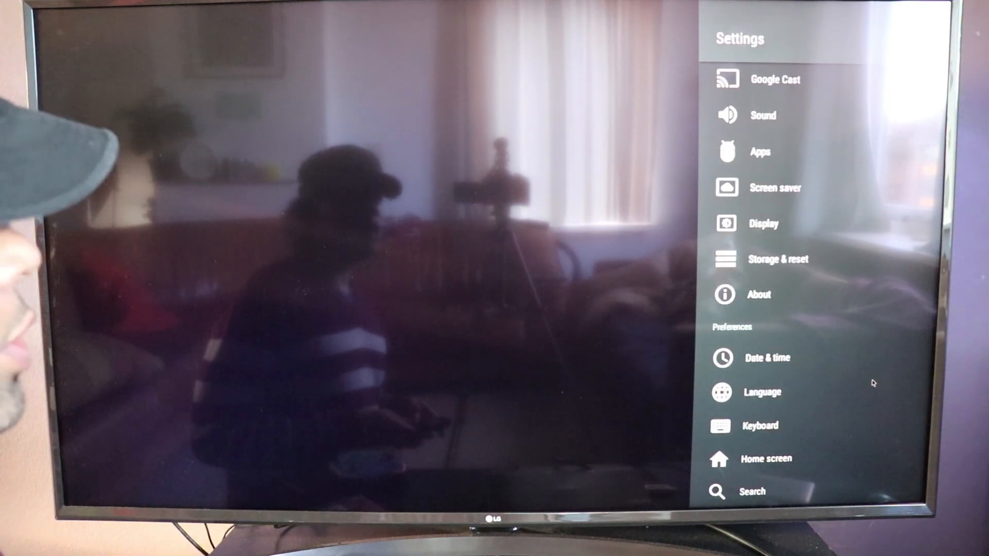
scroll(873, 384, "up", 3)
scroll(873, 383, "down", 2)
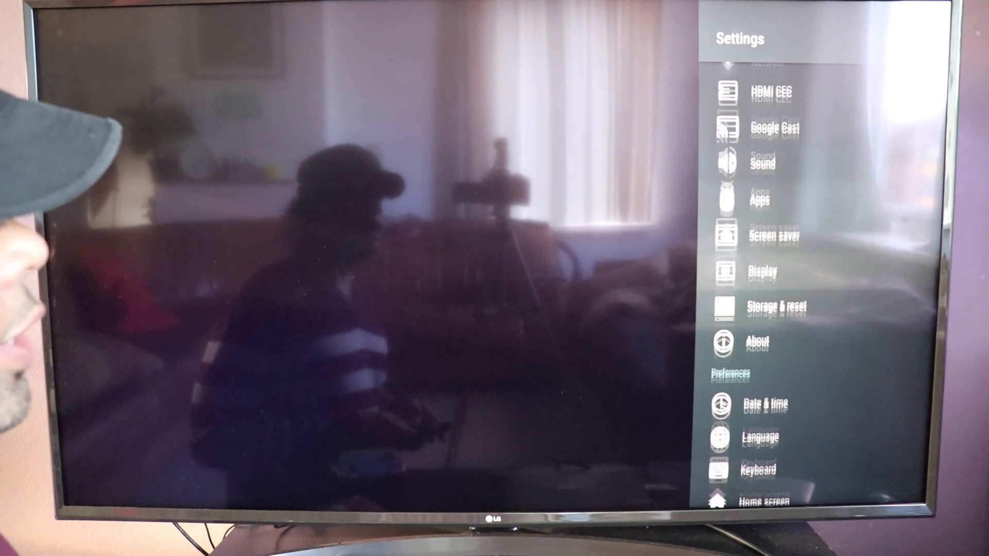
Enter Developer options and confirm USB debugging is on
key("Down")
key("Down")
key("Down")
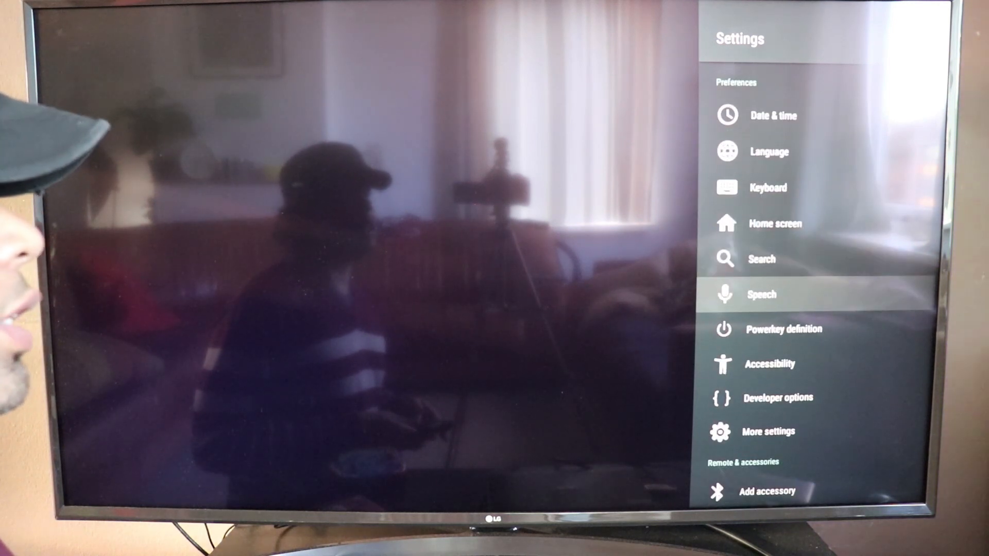
key("Down")
key("Down")
key("Down")
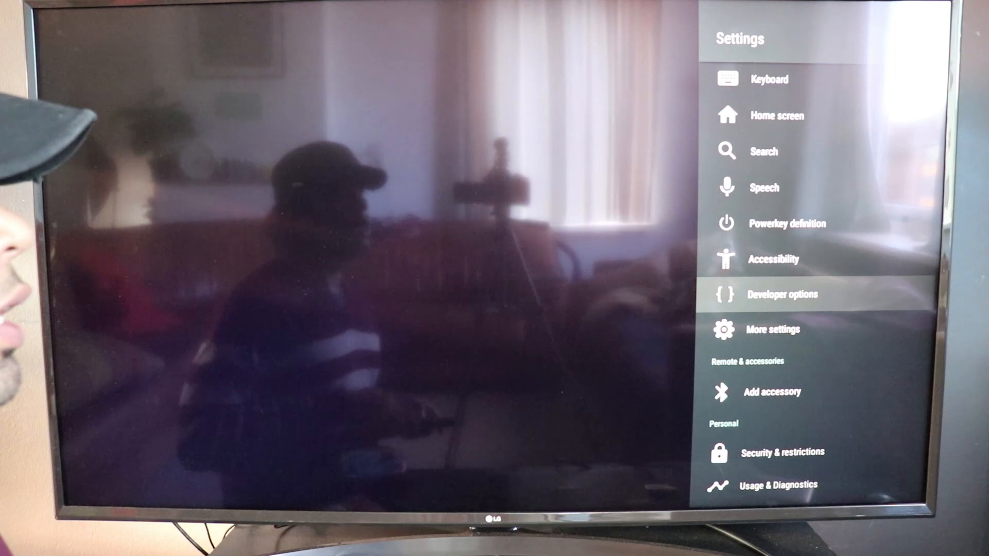
key("Return")
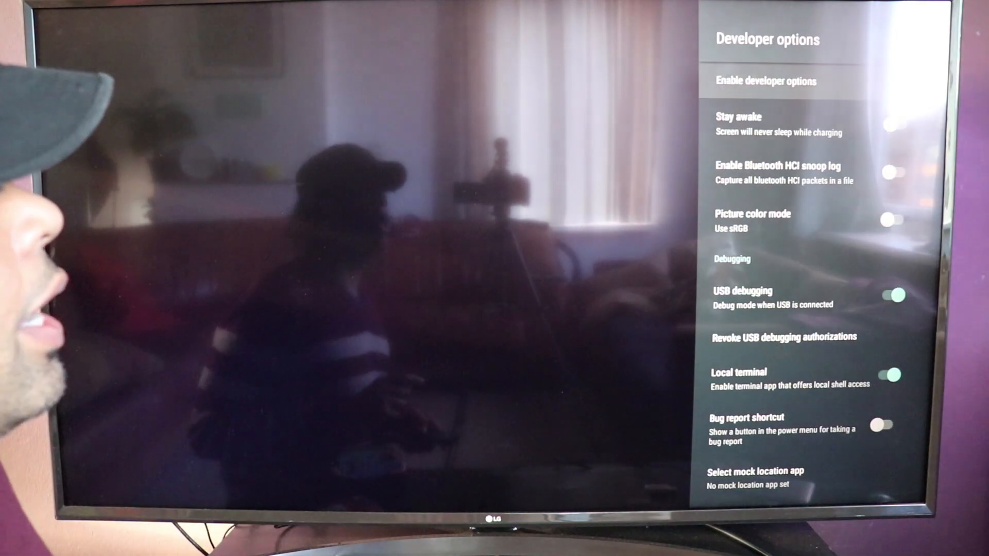
key("Down")
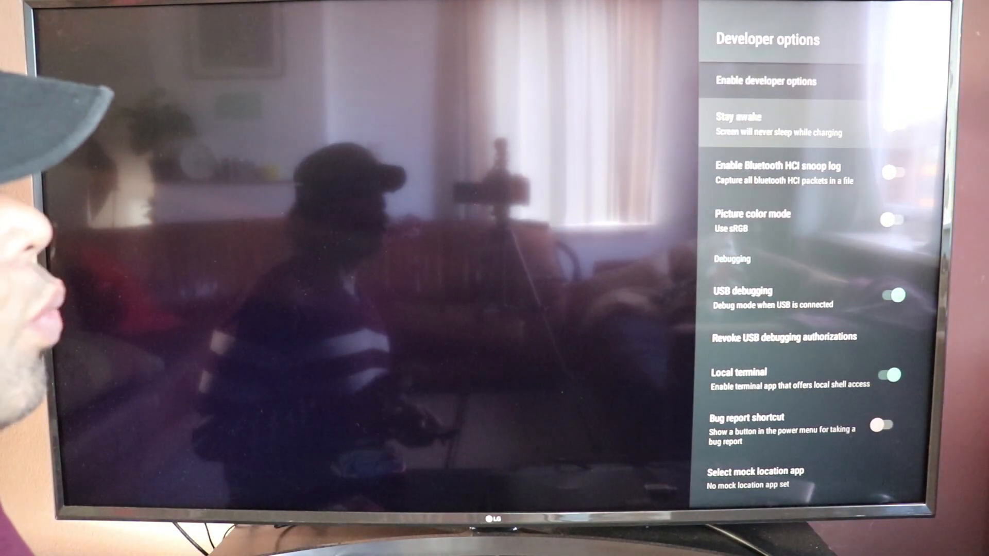
key("Down")
key("Down")
key("Down")
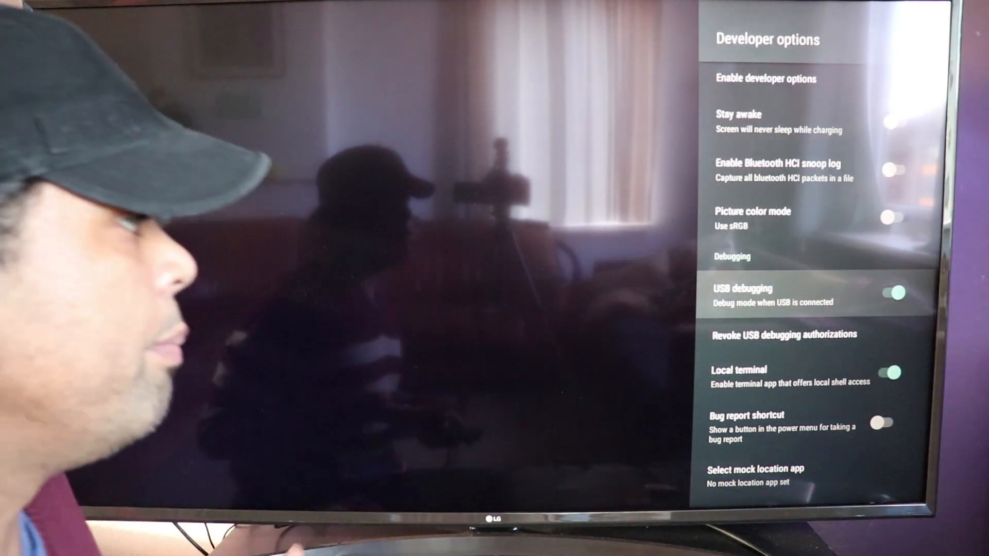
Toggle the Local terminal setting off and back on so it is enabled
key("Down")
key("Down")
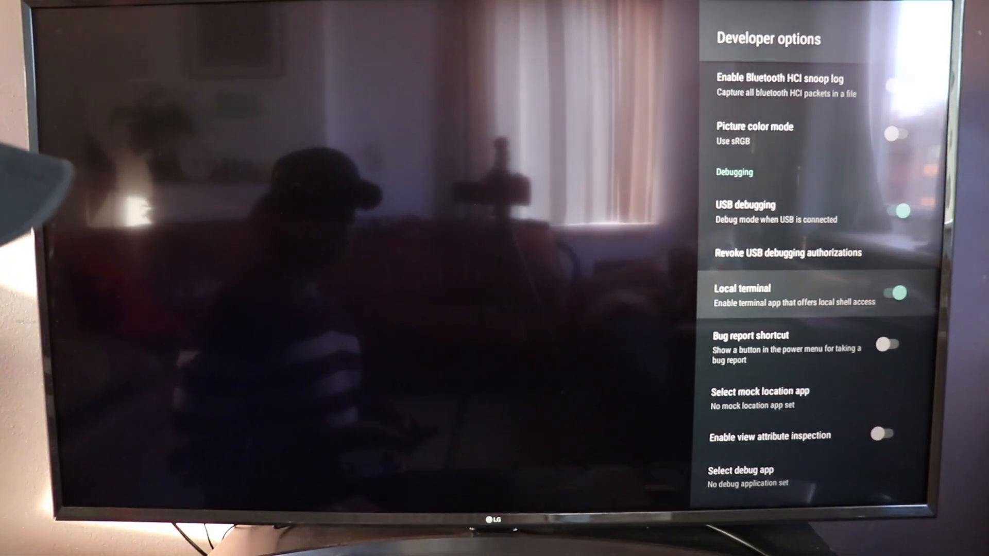
key("Return")
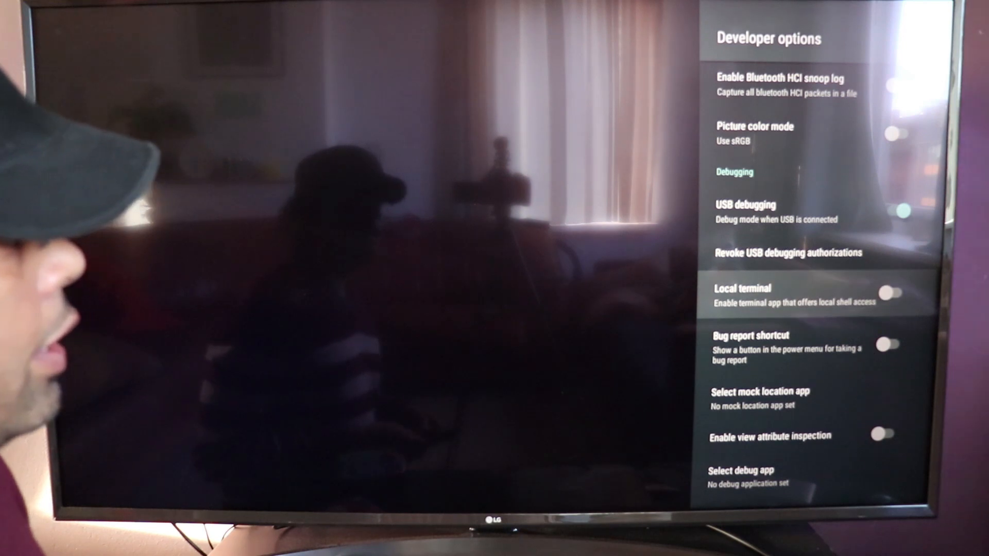
key("Return")
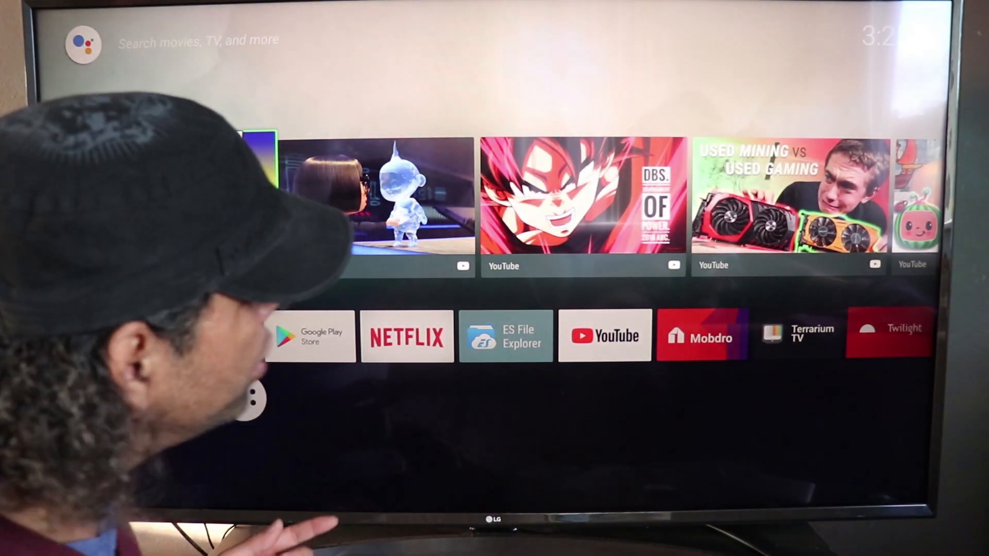
Open the App Drawer and navigate to the Terminal app
key("Down")
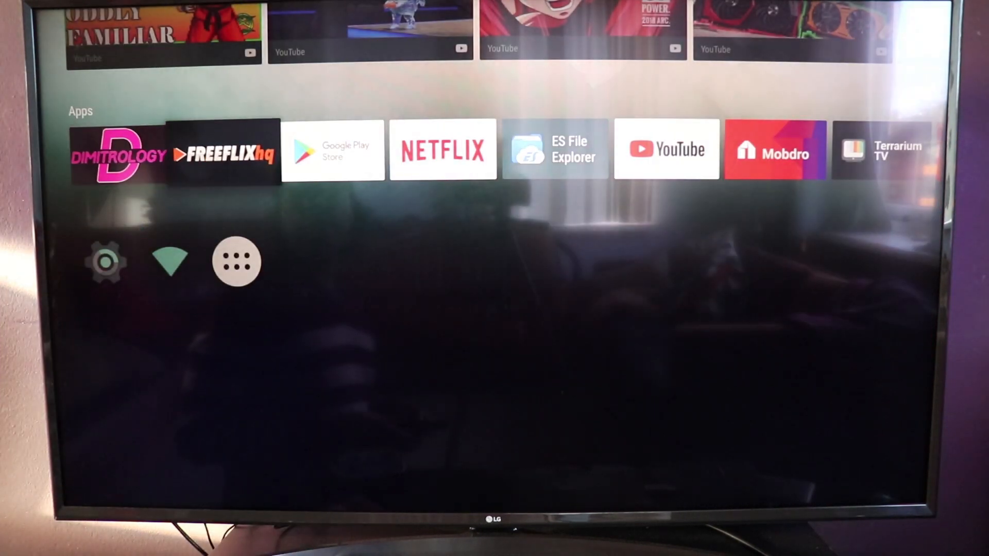
key("Down")
key("Right")
key("Right")
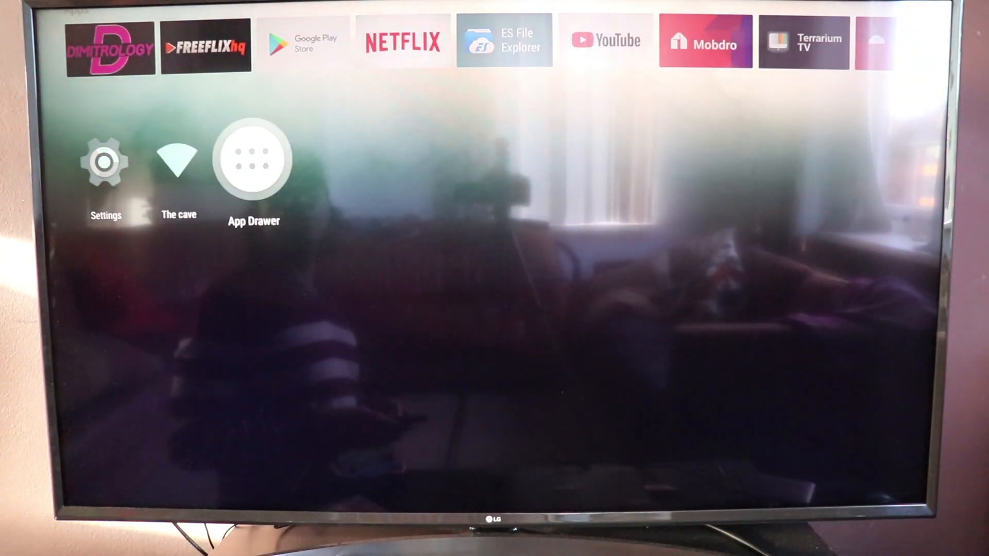
key("Return")
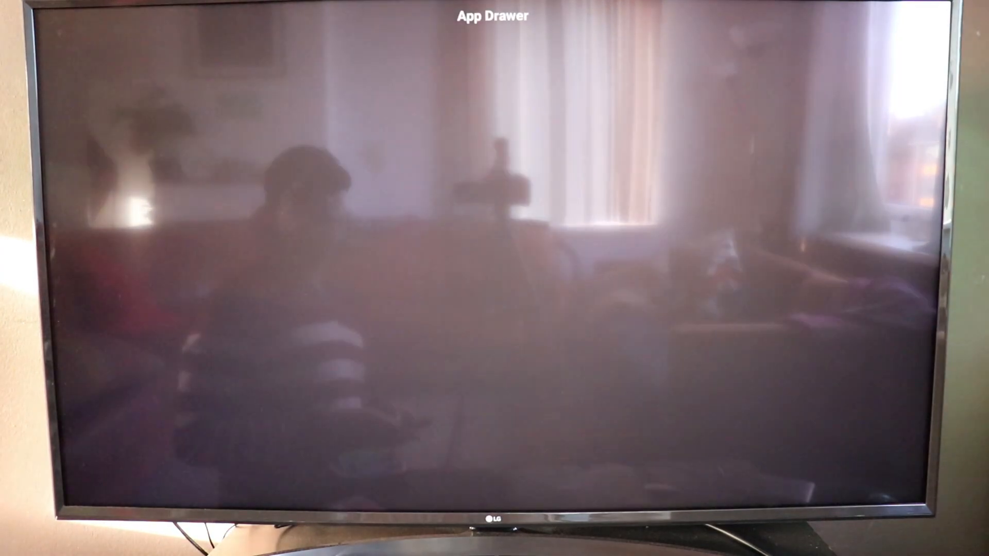
key("Down")
key("Down")
key("Right")
key("Right")
key("Right")
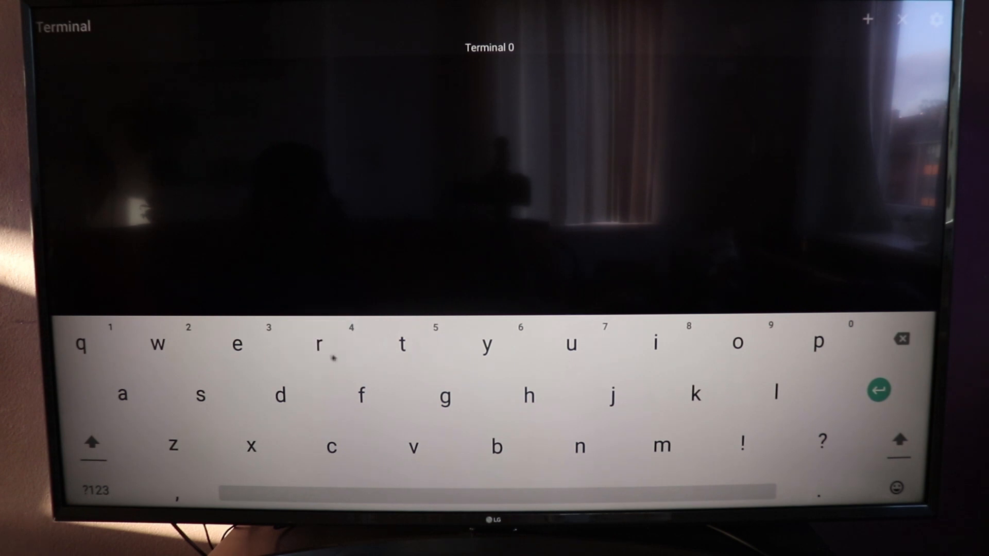
Enter the reboot update command on the on-screen keyboard, correcting mistyped characters
left_click(319, 344)
type("ree")
left_click(224, 351)
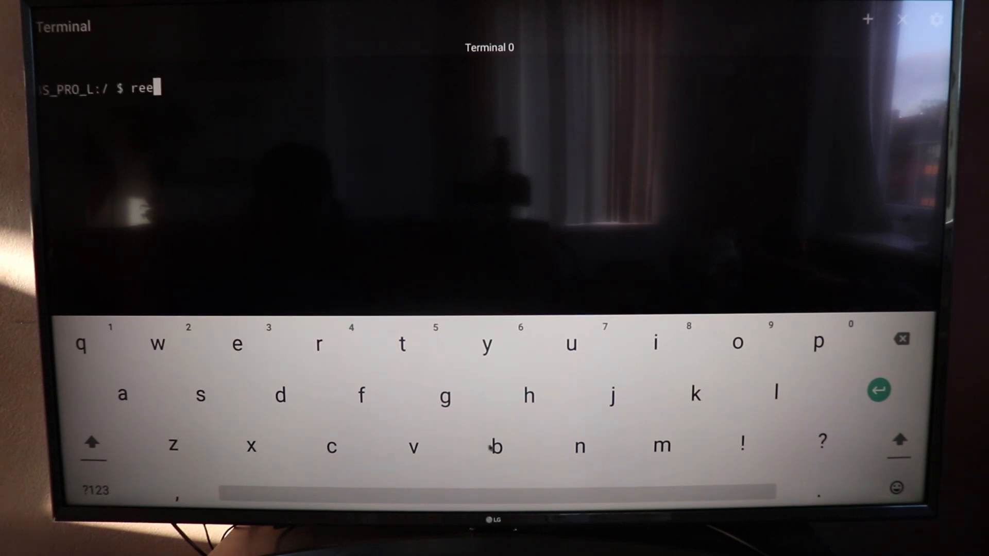
left_click(495, 446)
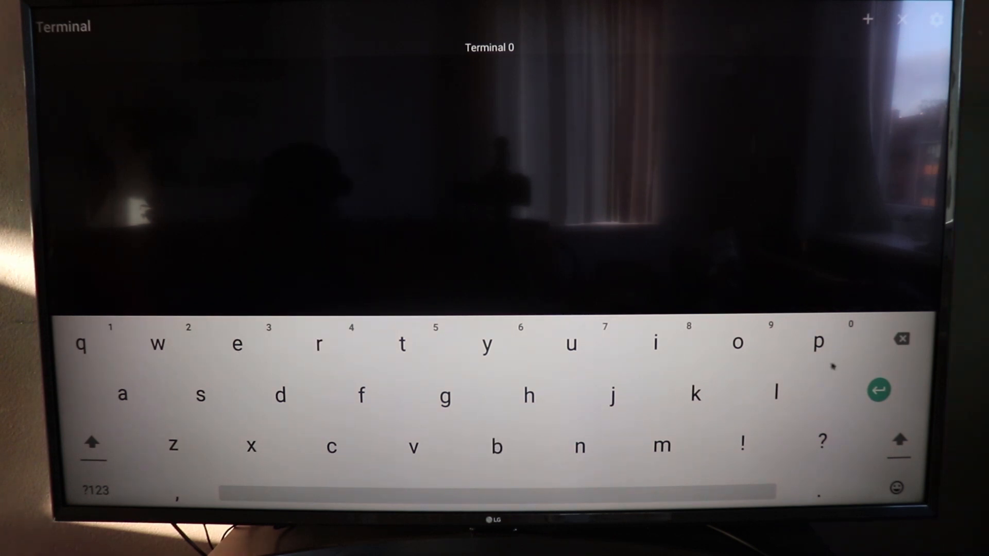
left_click(902, 340)
left_click(903, 340)
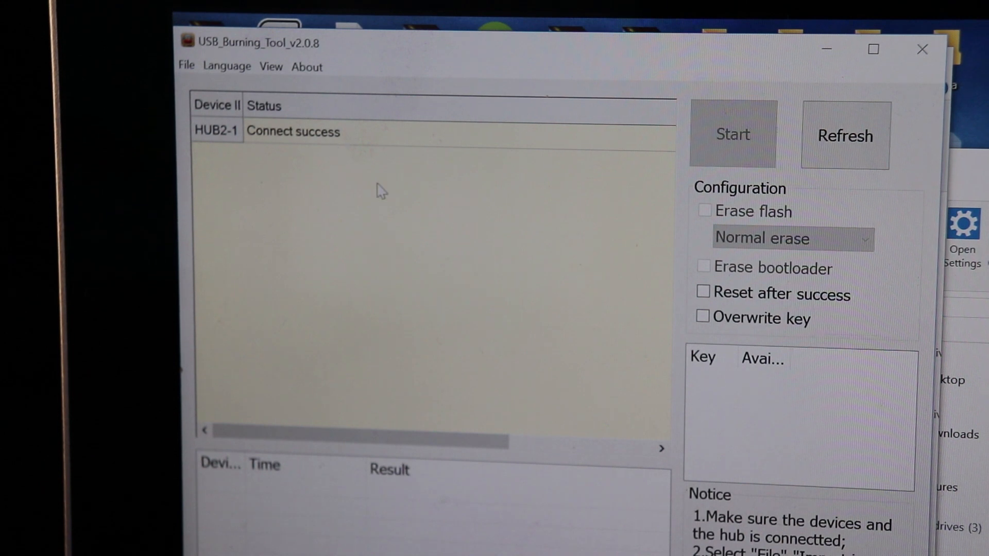
Import M8S_PRO_L-V0213_TVStock-20180830.img via File > Import image
left_click(187, 68)
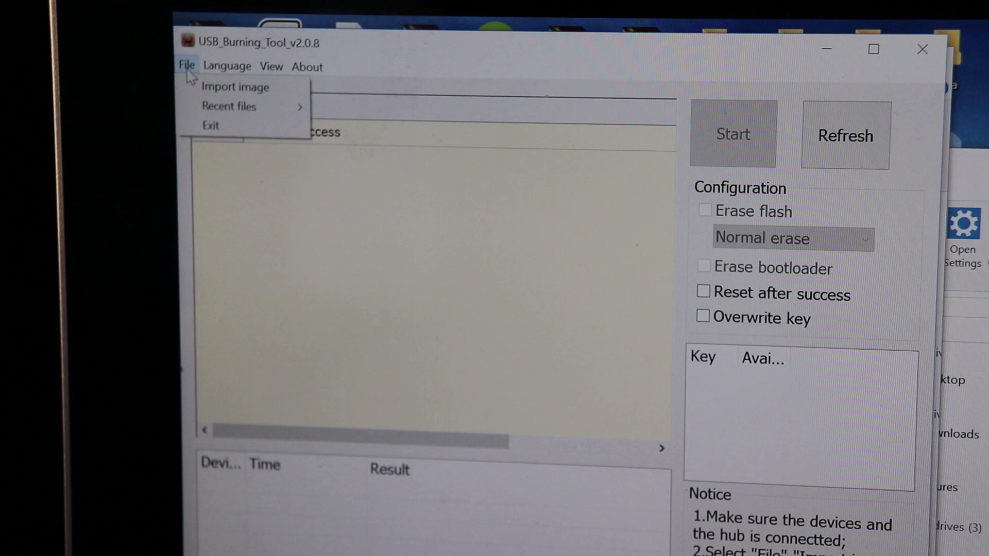
left_click(224, 88)
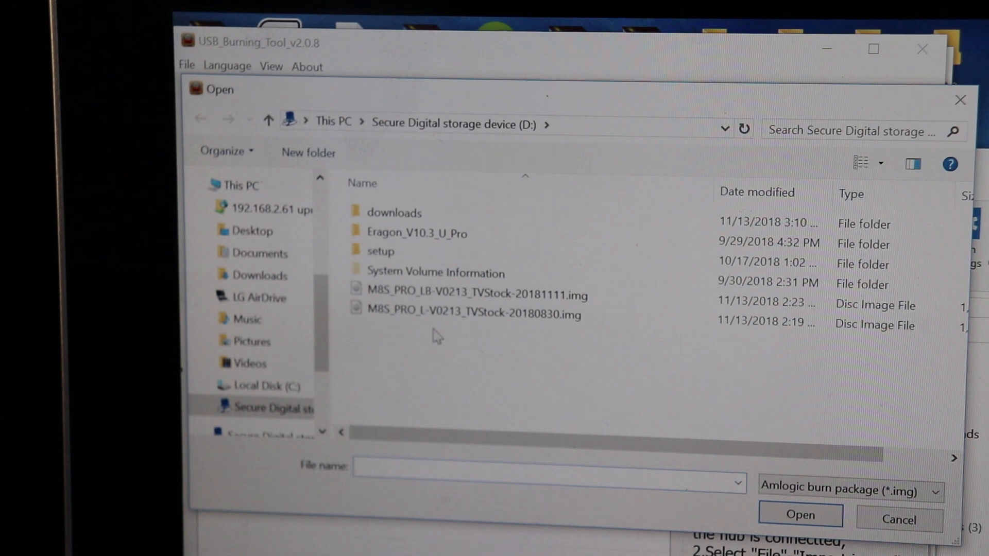
left_click(433, 317)
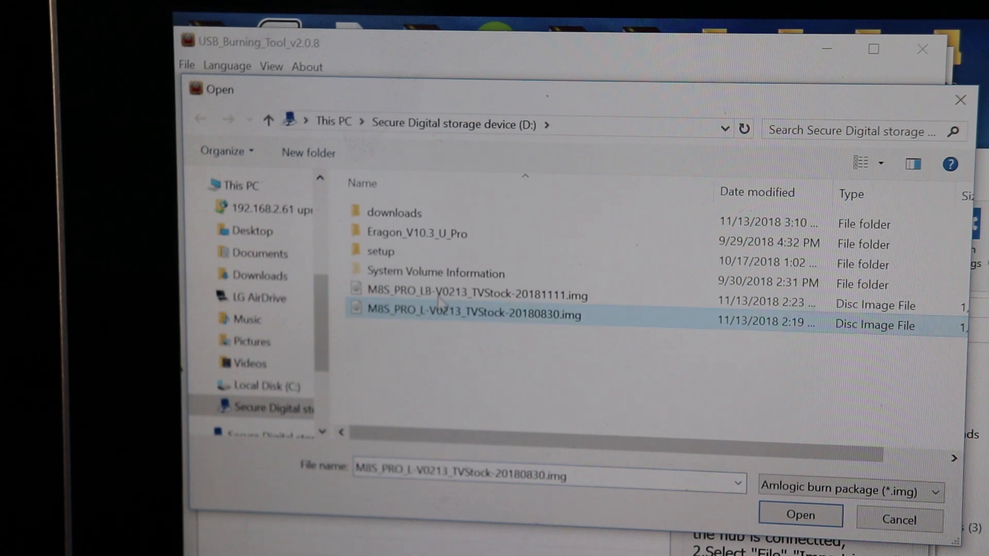
left_click(451, 298)
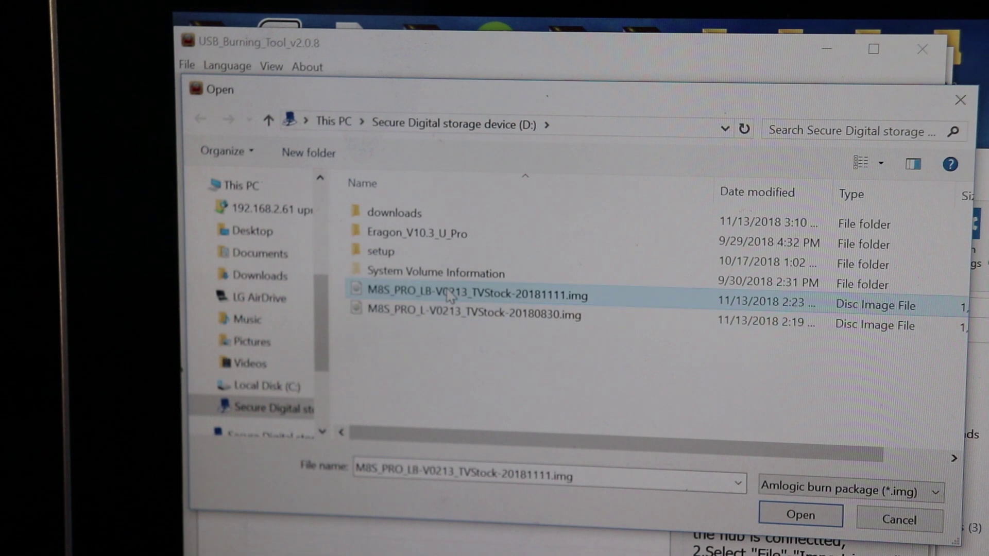
double_click(437, 317)
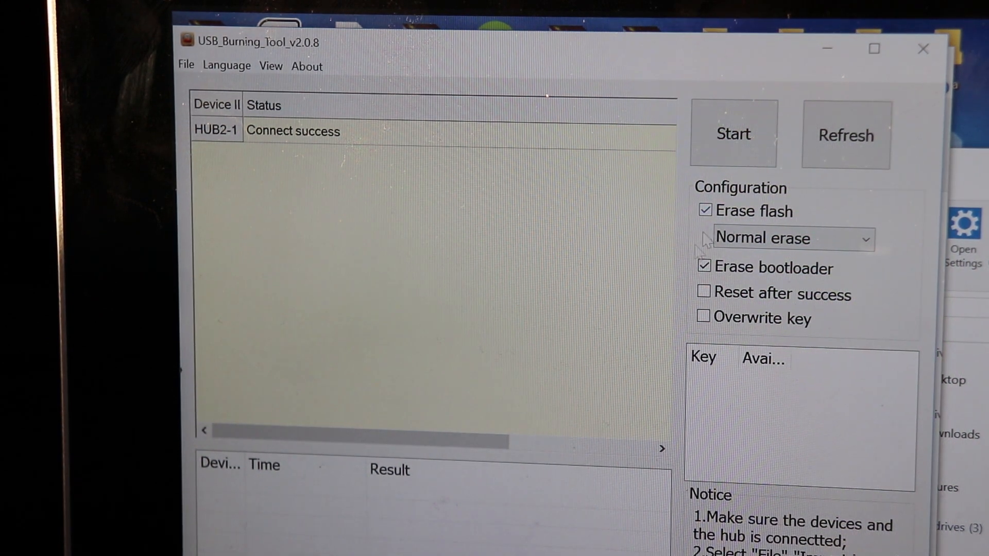
Start flashing the stock image onto device HUB2-1
left_click(760, 144)
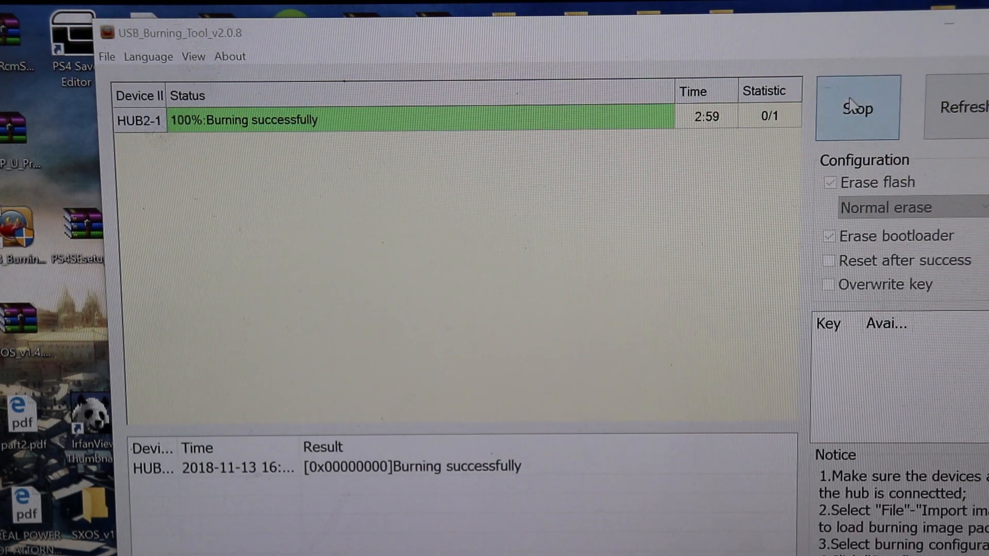
Stop the completed burning session
left_click(853, 104)
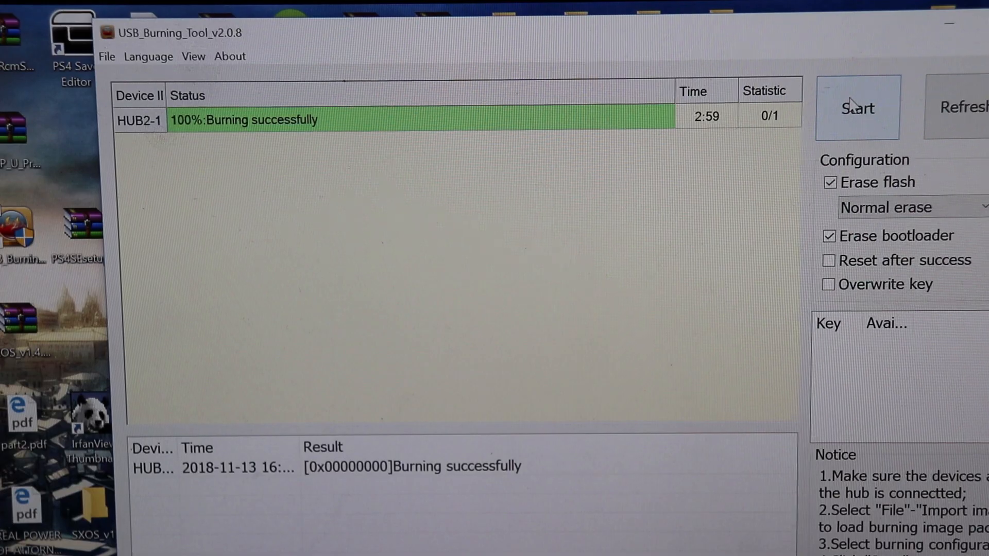